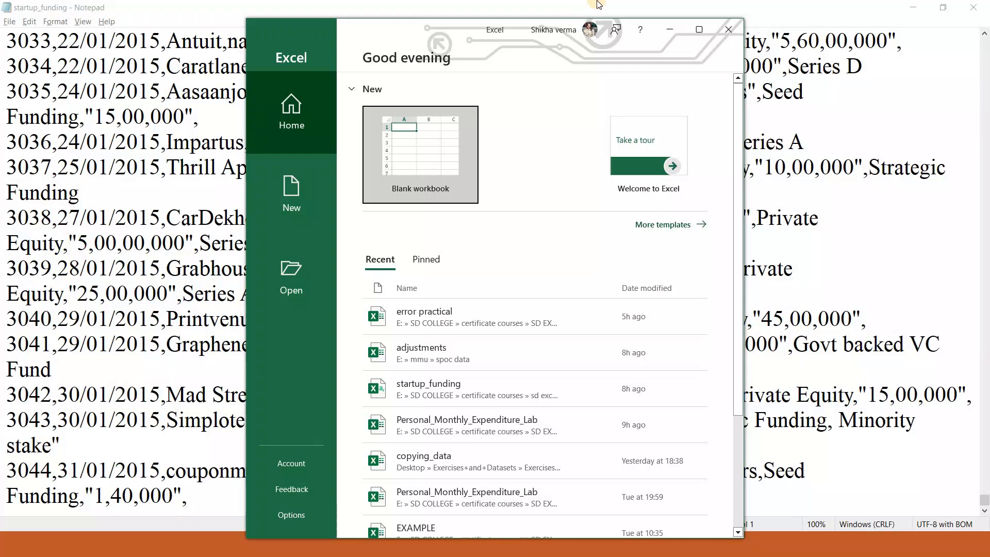
Open the recent startup_funding file and mark its delimited data as having headers in the import wizard
{"action": "left_click", "coordinate": [701, 32]}
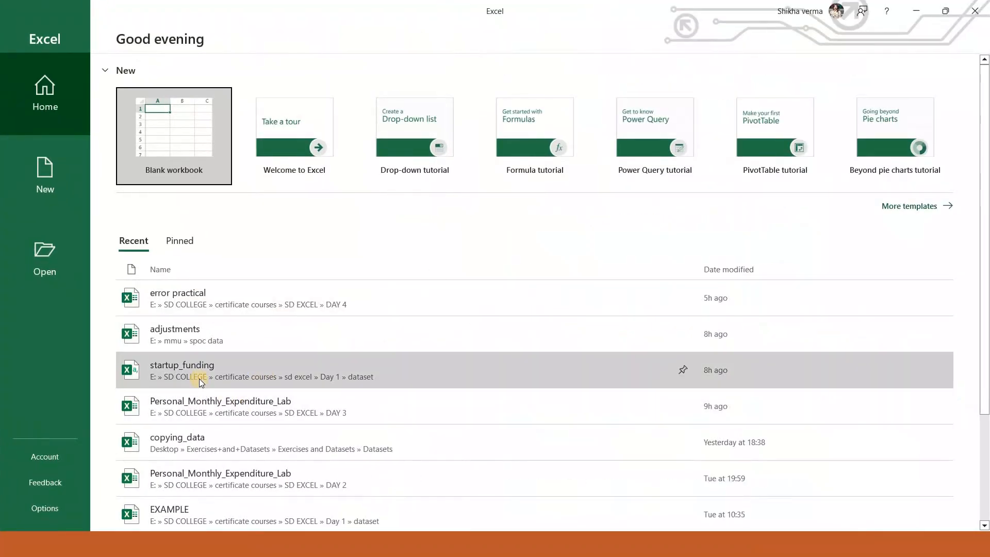
{"action": "left_click", "coordinate": [199, 378]}
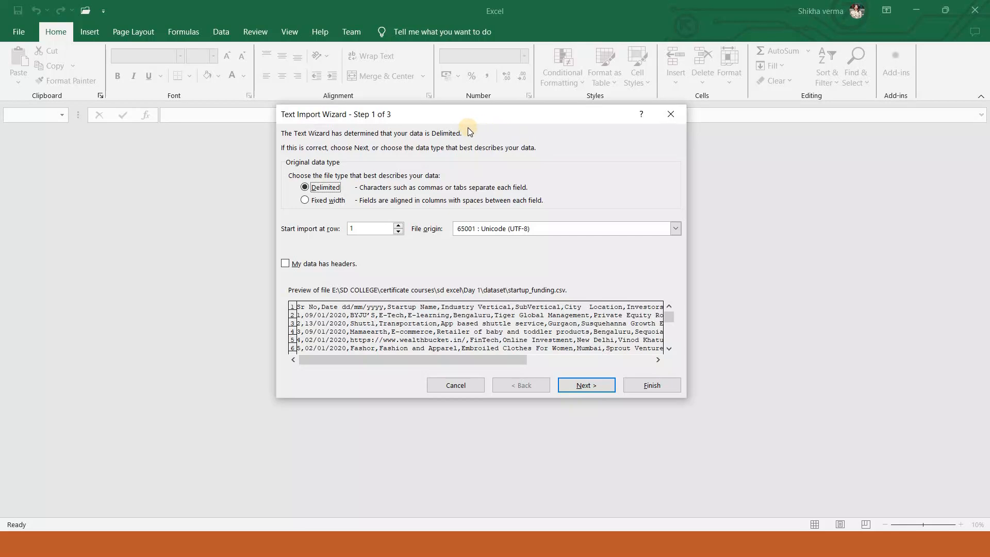
{"action": "left_click", "coordinate": [293, 265]}
{"action": "left_click", "coordinate": [563, 384]}
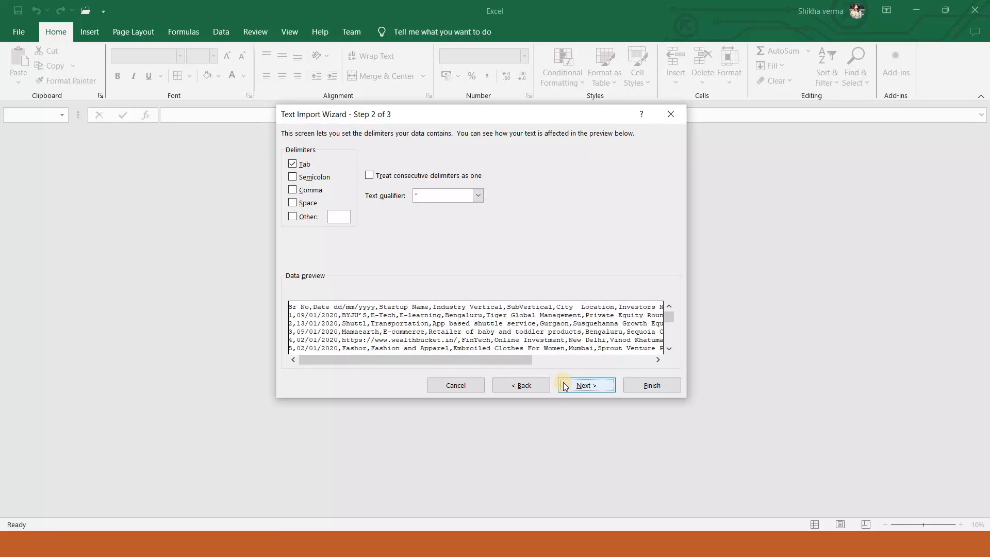
Make comma the only delimiter for the text import, replacing tab
{"action": "left_click", "coordinate": [292, 165]}
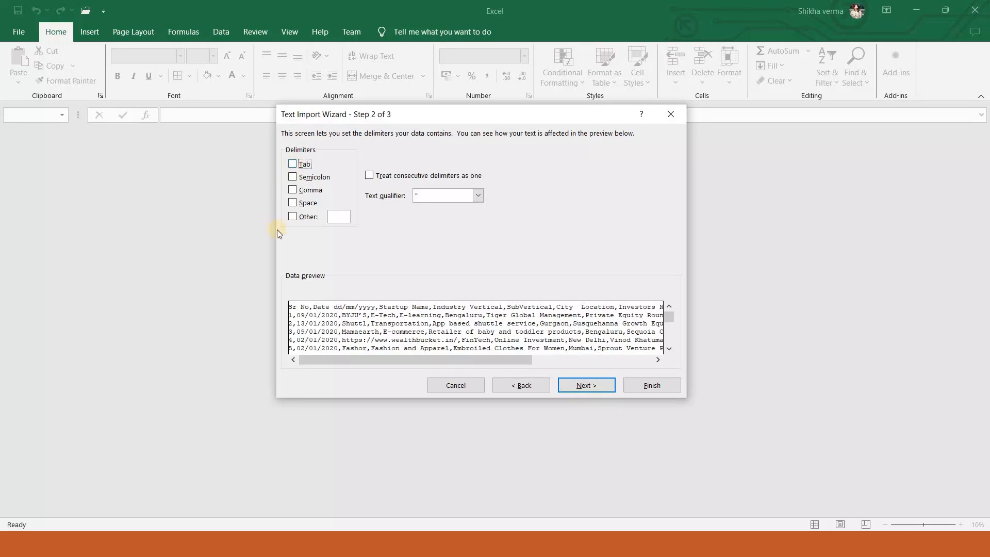
{"action": "left_click", "coordinate": [291, 191]}
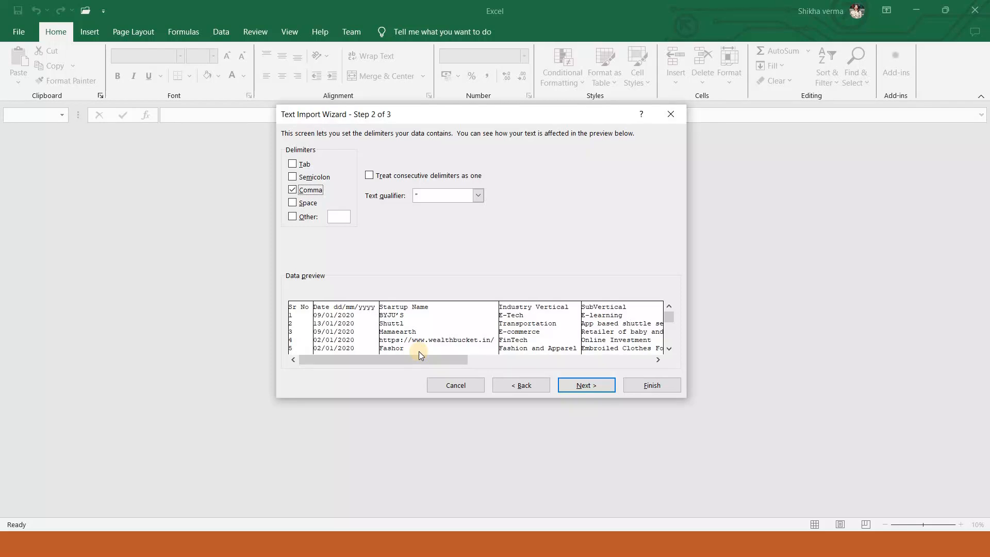
{"action": "left_click", "coordinate": [587, 385]}
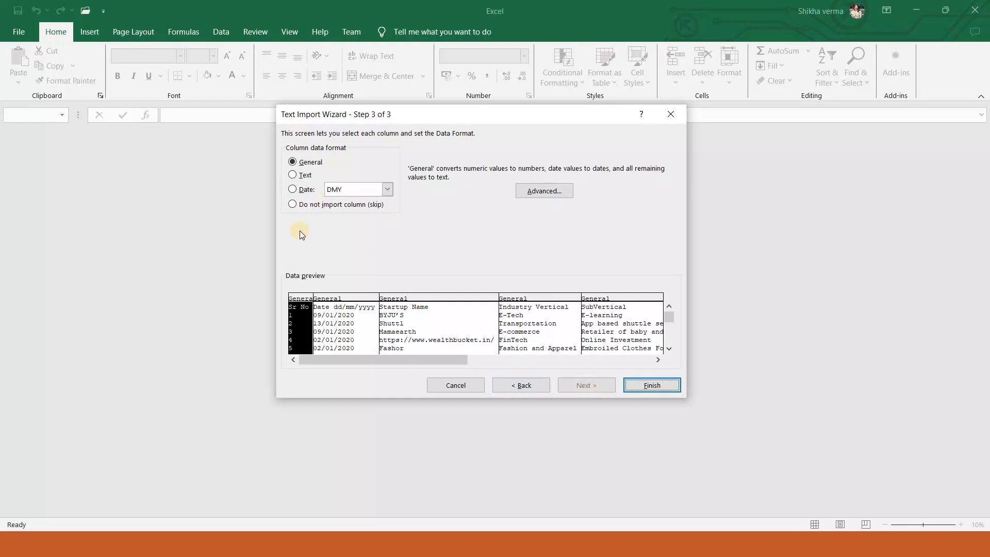
Set the Date dd/mm/yyyy column's data format to Date DMY and finish the text import
{"action": "left_click", "coordinate": [329, 306]}
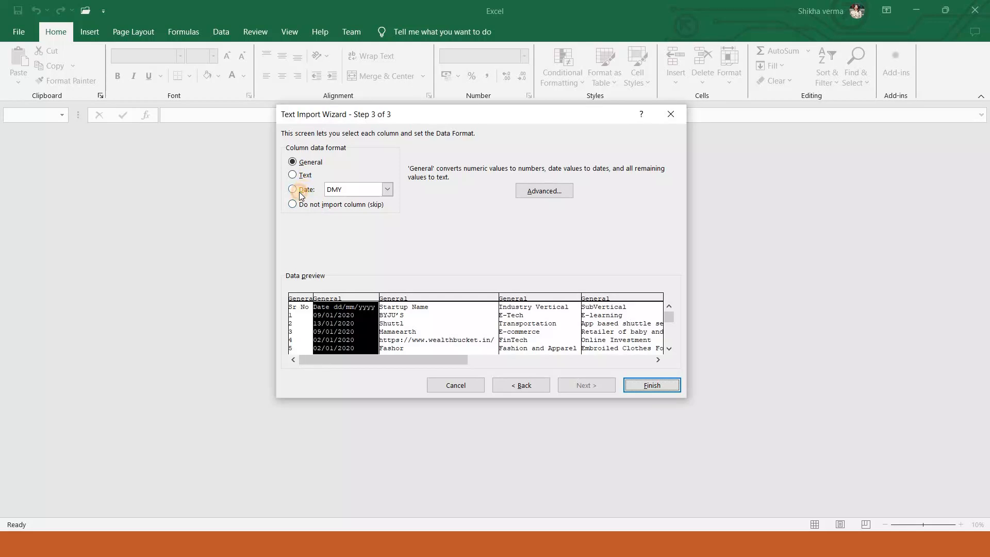
{"action": "left_click", "coordinate": [300, 190]}
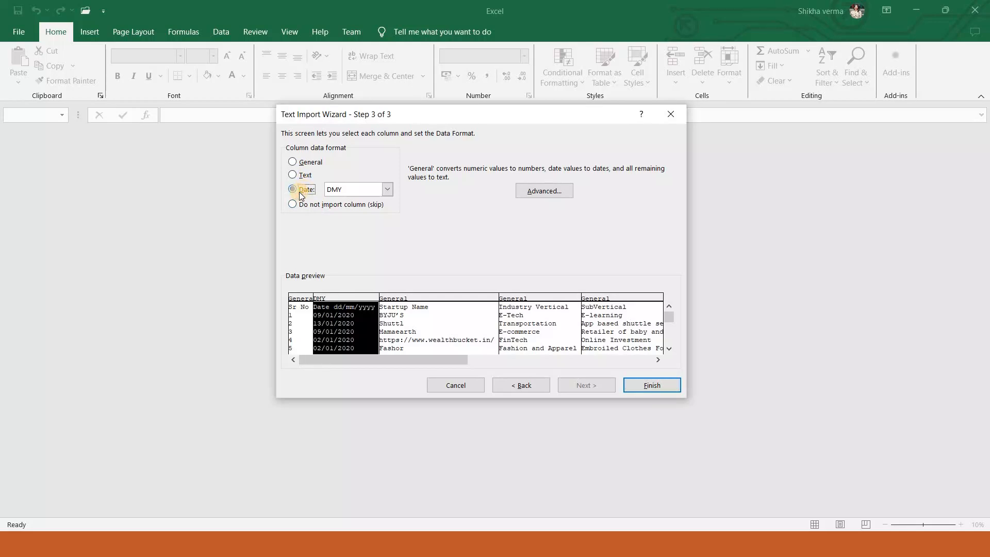
{"action": "left_click", "coordinate": [367, 191]}
{"action": "left_click", "coordinate": [367, 191]}
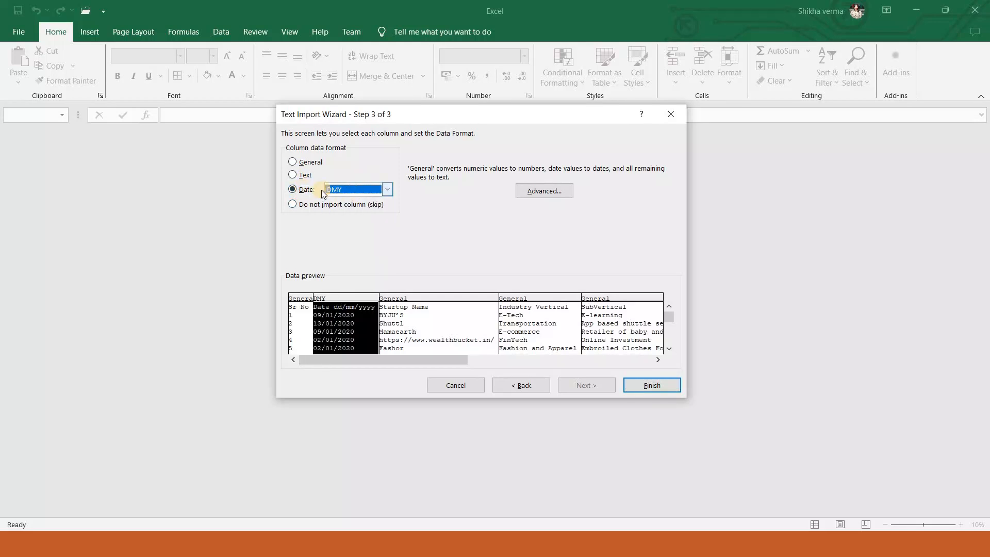
{"action": "left_click", "coordinate": [301, 297]}
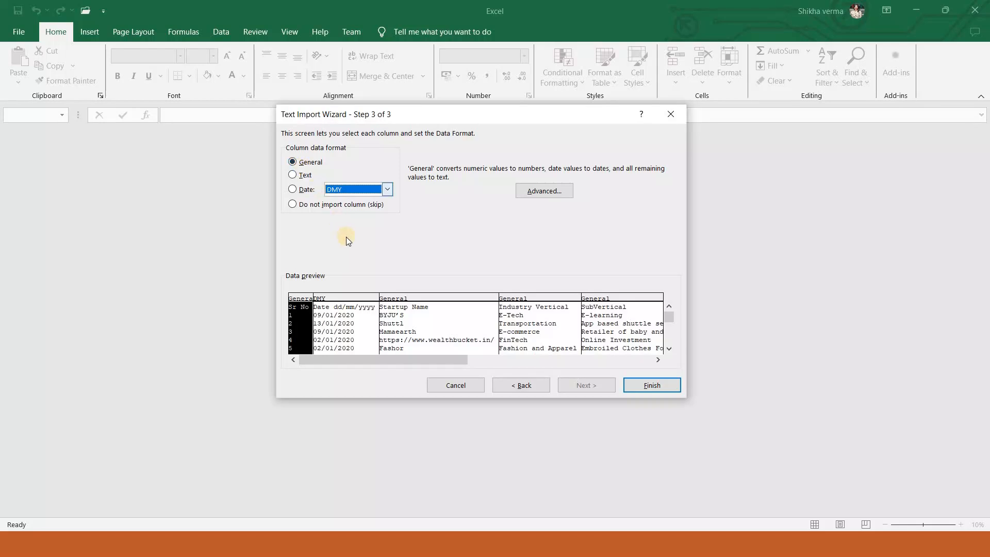
{"action": "left_click", "coordinate": [656, 386]}
{"action": "left_click", "coordinate": [651, 388]}
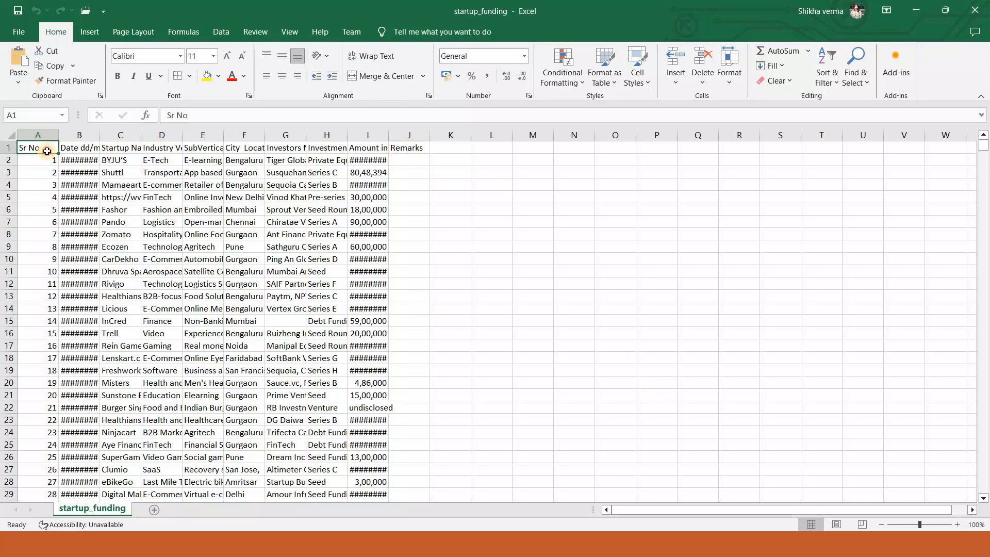
Zoom the worksheet to the cell range A1:L23
{"action": "left_click_drag", "start_coordinate": [41, 149], "coordinate": [509, 421]}
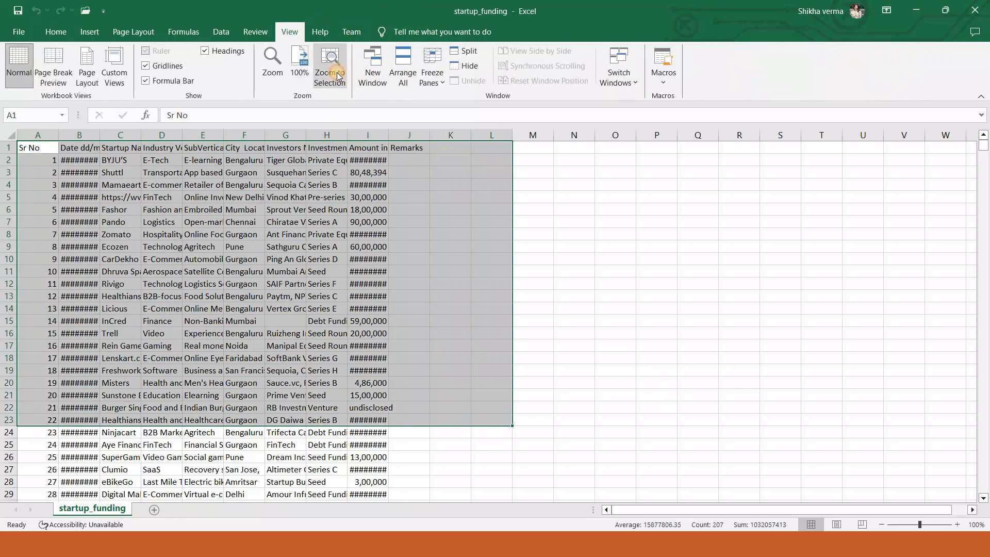
{"action": "left_click", "coordinate": [340, 78]}
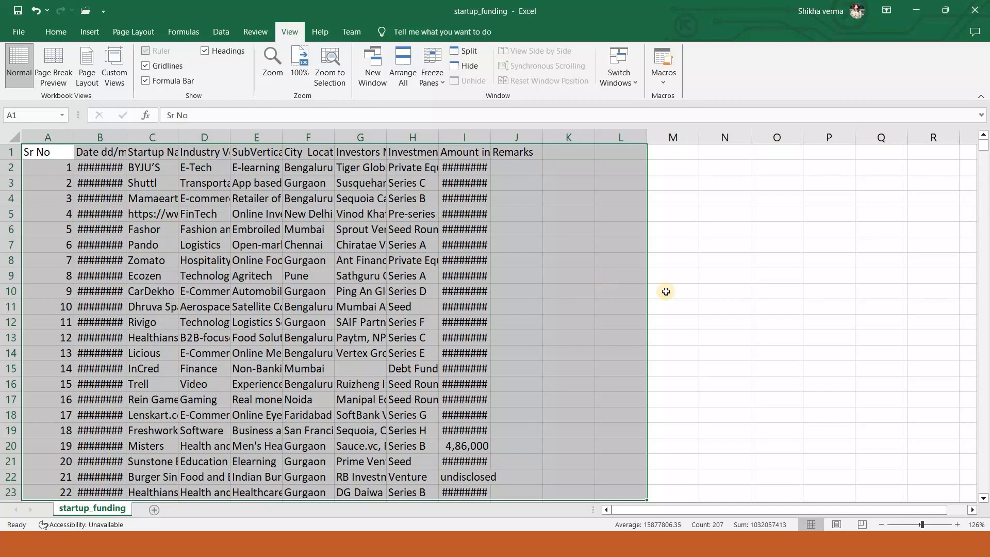
{"action": "left_click", "coordinate": [697, 305]}
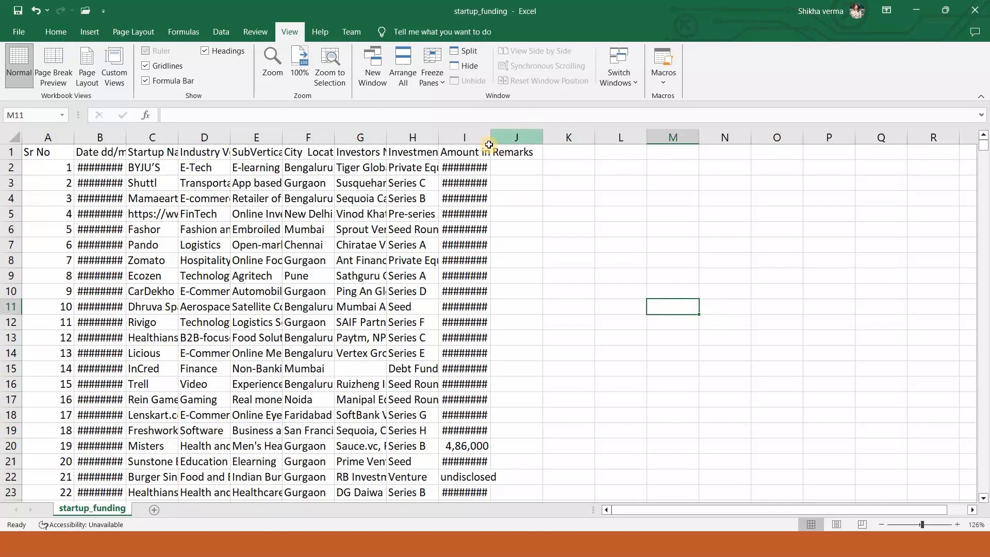
Widen the Amount in USD and Date dd/mm/yyyy columns to fit their values
{"action": "left_click_drag", "start_coordinate": [492, 137], "coordinate": [513, 150]}
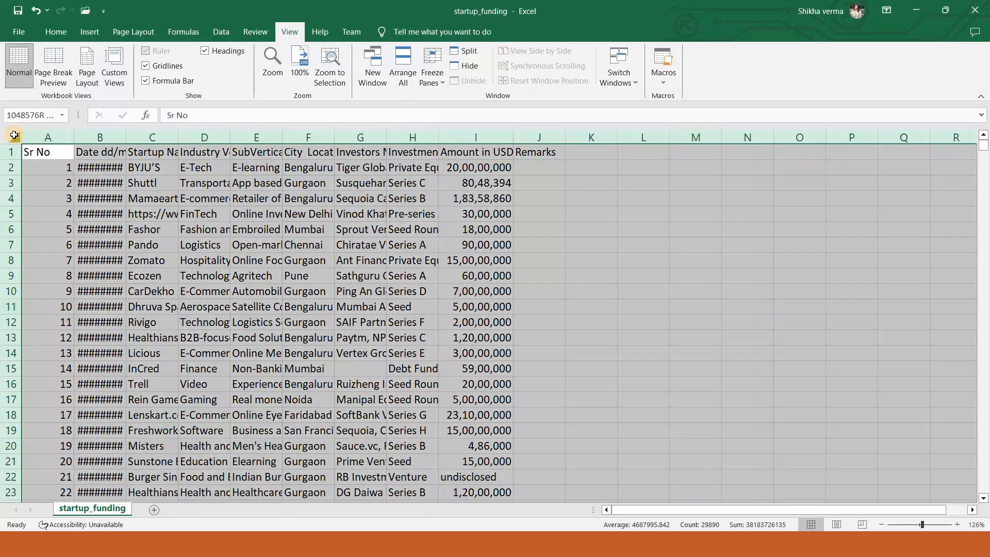
{"action": "left_click", "coordinate": [14, 135]}
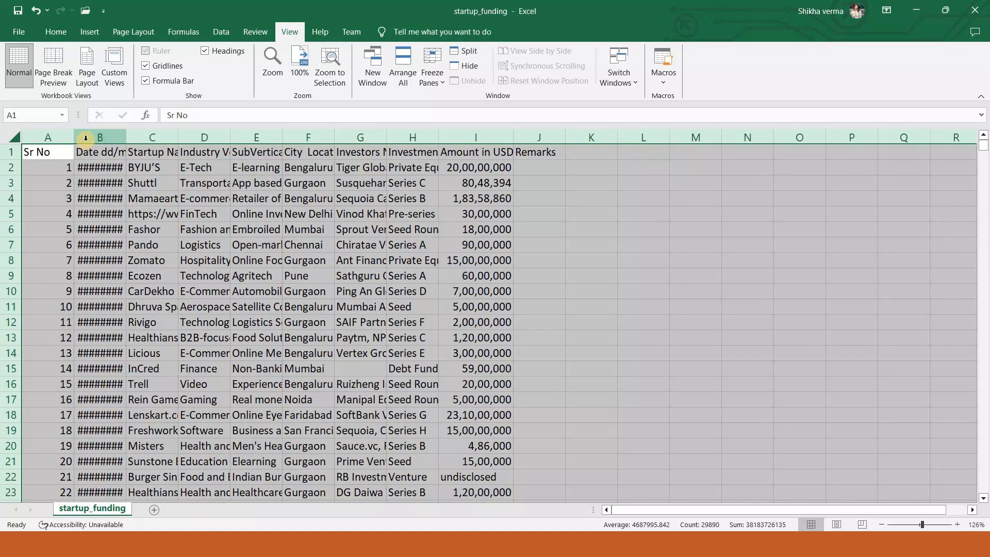
{"action": "double_click", "coordinate": [126, 136]}
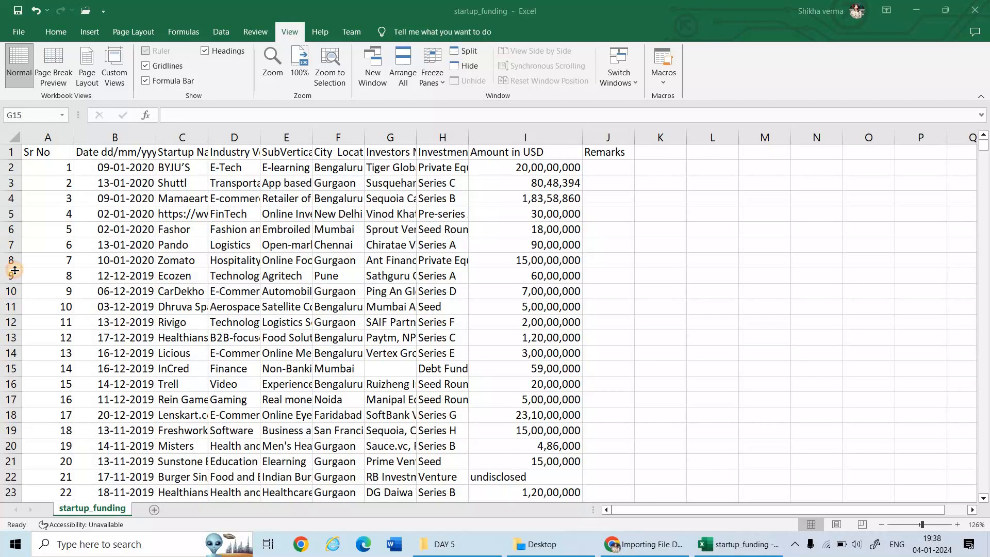
Increase the height of row 8 and autofit it back to its contents
{"action": "left_click_drag", "start_coordinate": [15, 269], "coordinate": [10, 284]}
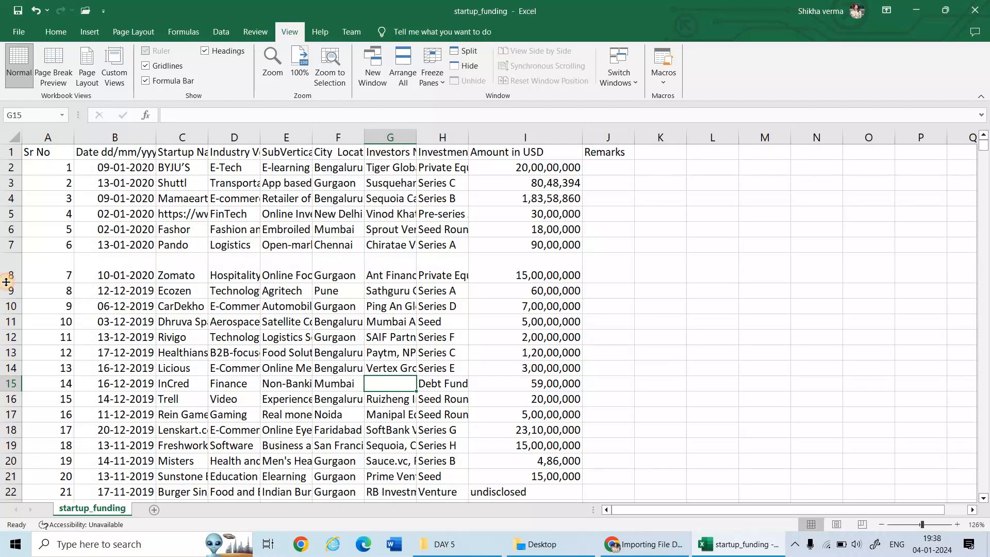
{"action": "double_click", "coordinate": [6, 283]}
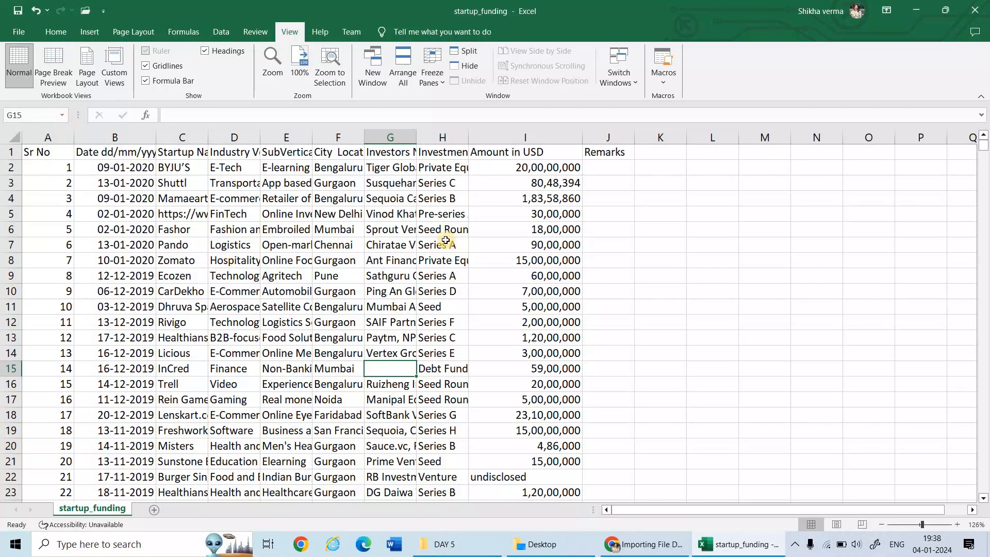
Clear the contents of the Remarks column
{"action": "left_click", "coordinate": [603, 138]}
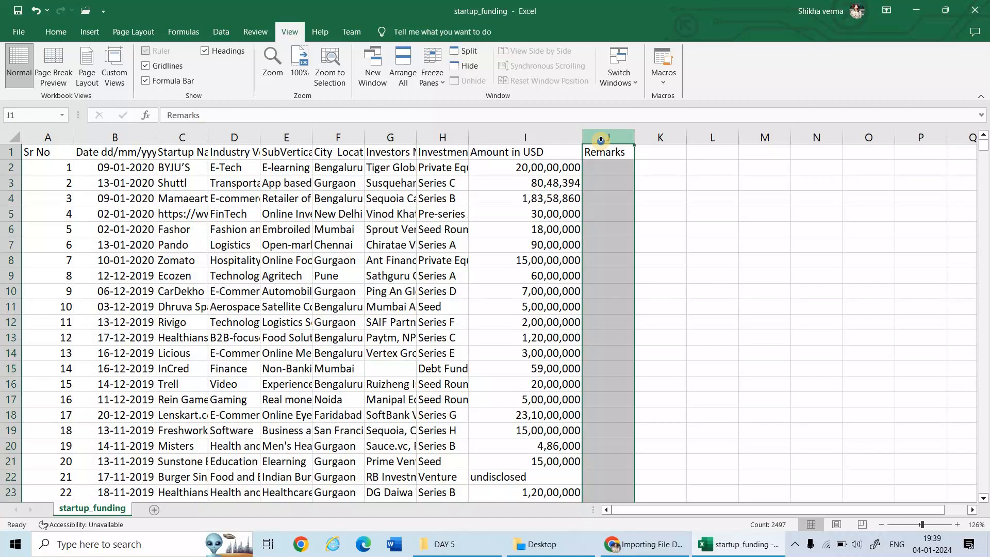
{"action": "right_click", "coordinate": [602, 144]}
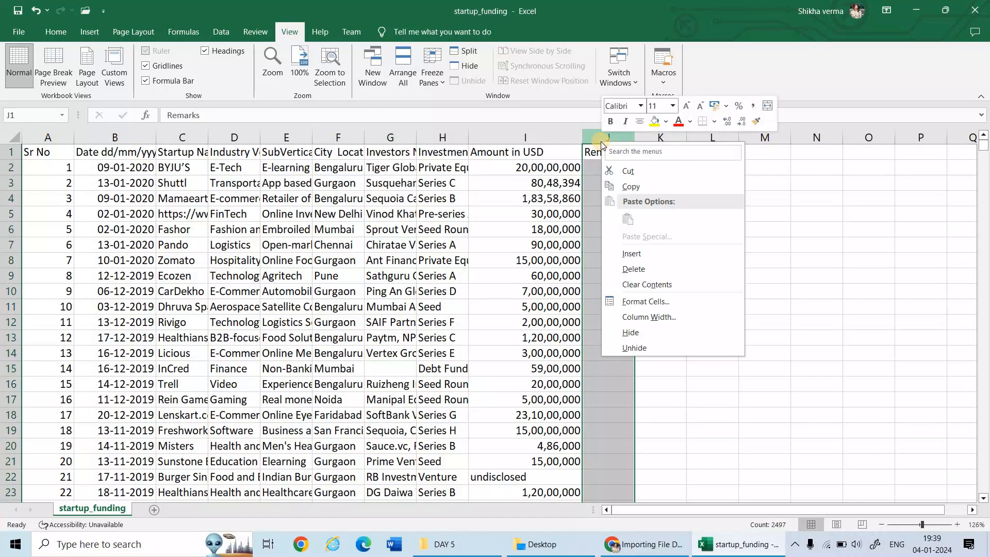
{"action": "left_click", "coordinate": [624, 279]}
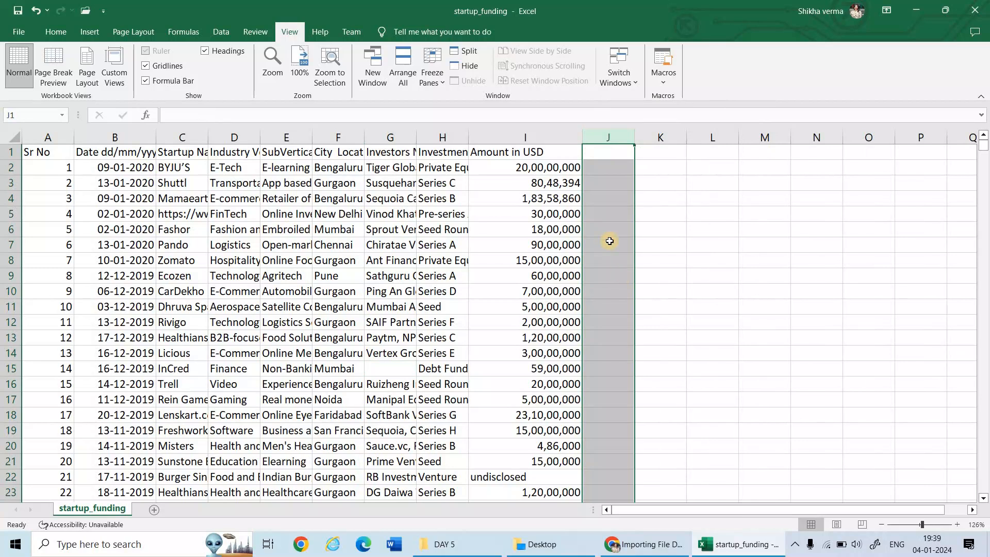
Insert a blank column before the SubVertical column
{"action": "left_click", "coordinate": [278, 138]}
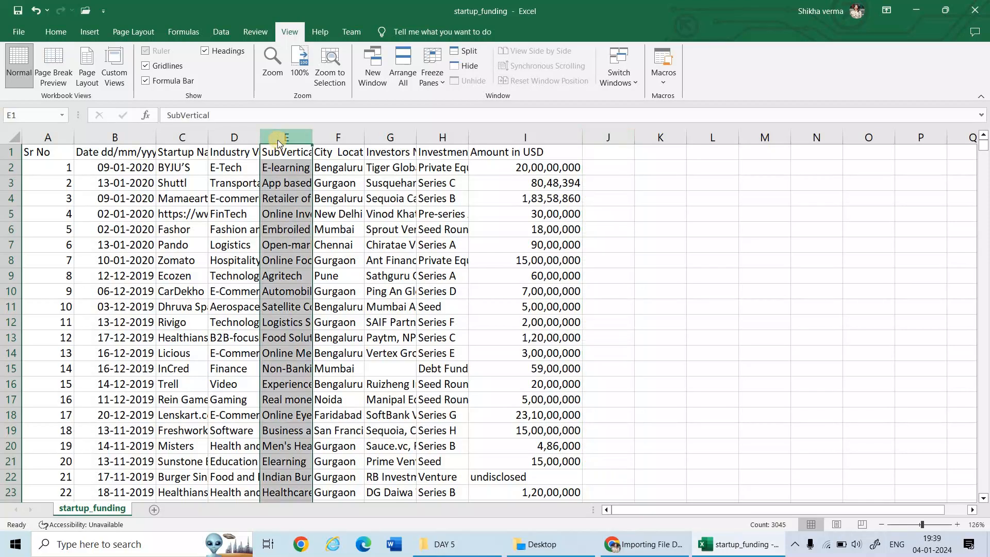
{"action": "right_click", "coordinate": [277, 140]}
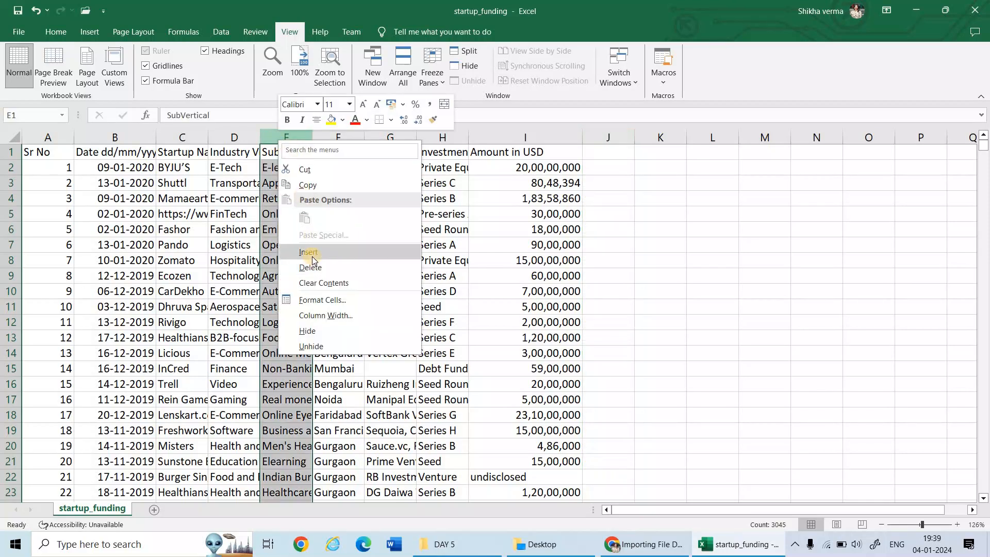
{"action": "left_click", "coordinate": [312, 257]}
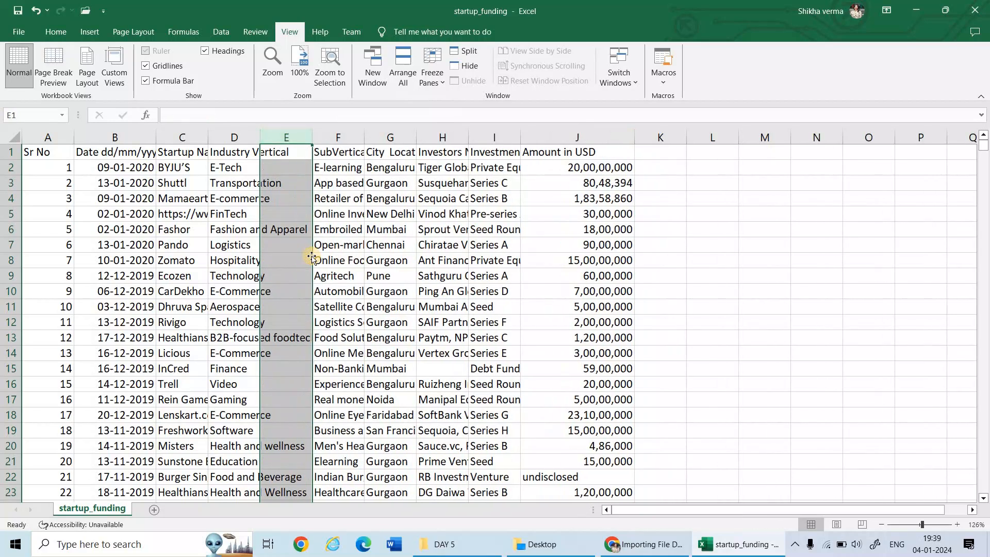
Widen the Industry Vertical column and insert a blank row above the Zomato record in row 8
{"action": "left_click_drag", "start_coordinate": [261, 139], "coordinate": [291, 153]}
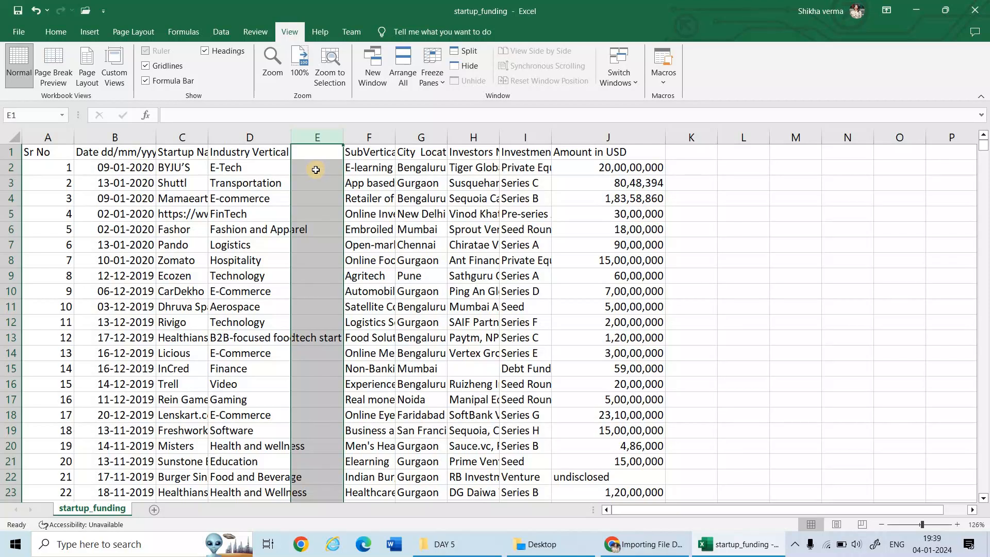
{"action": "left_click", "coordinate": [8, 262]}
{"action": "right_click", "coordinate": [8, 263]}
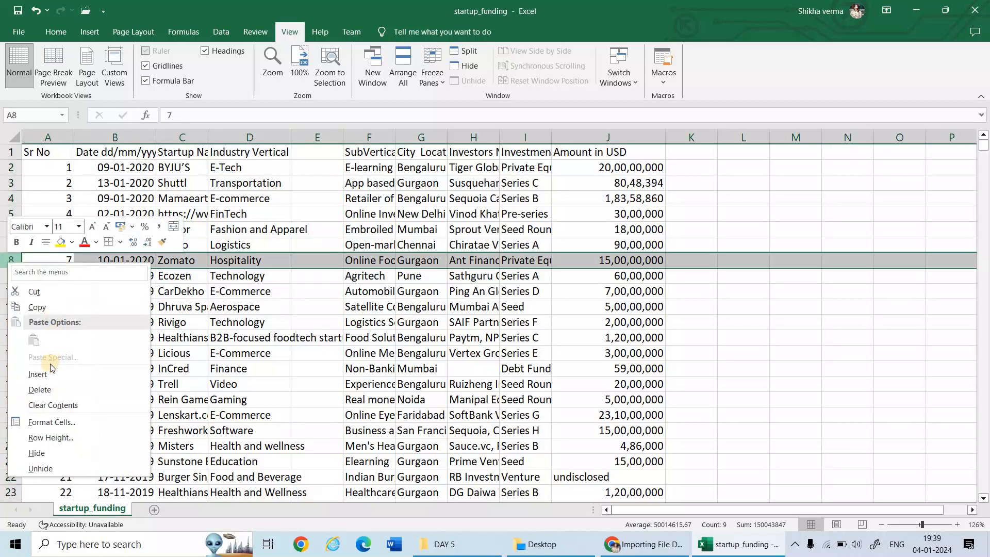
{"action": "left_click", "coordinate": [50, 373]}
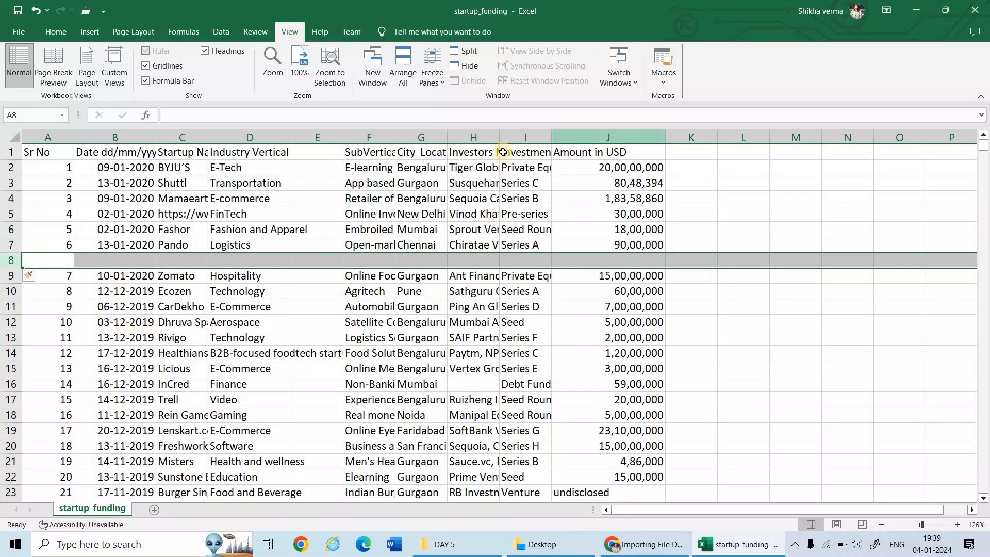
Undo the row insertion and the widening of the Industry Vertical column
{"action": "left_click", "coordinate": [426, 137]}
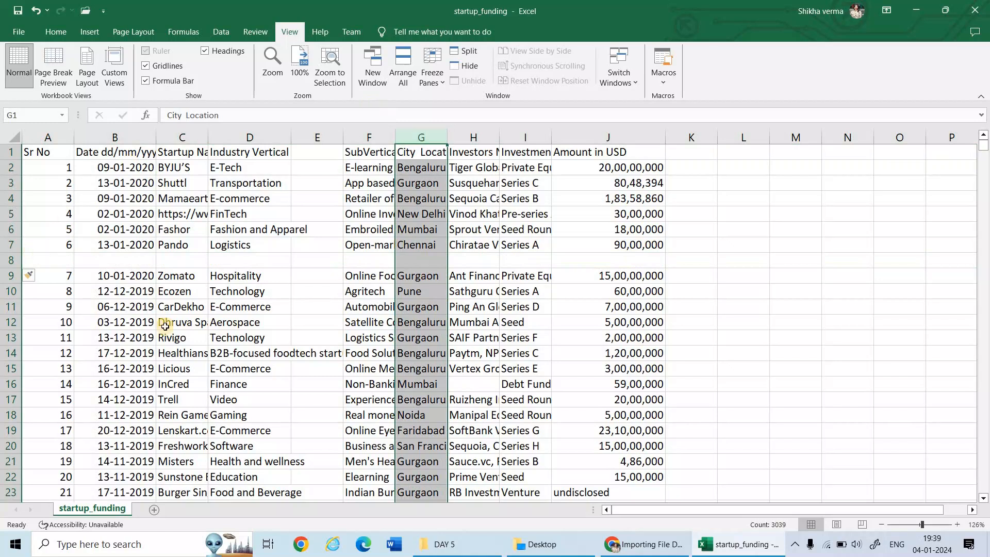
{"action": "left_click", "coordinate": [269, 344]}
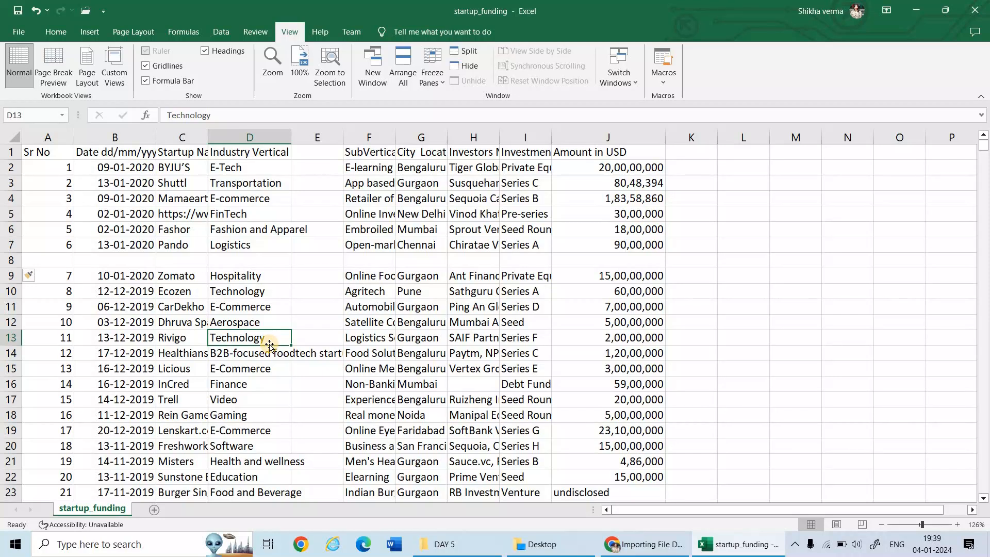
{"action": "key", "text": "ctrl+z"}
{"action": "key", "text": "ctrl+z"}
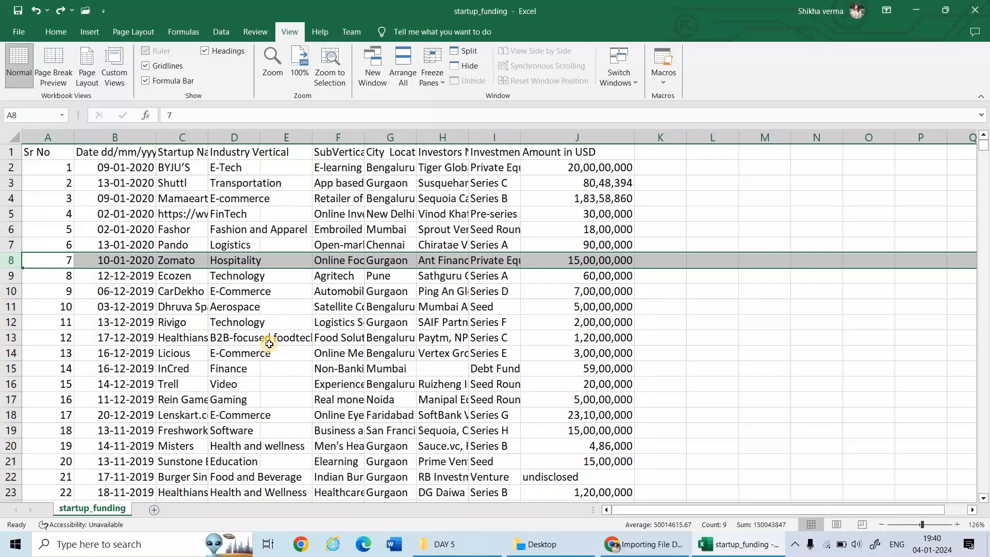
Save a copy of the startup_funding file to the Desktop in the Excel Workbook format
{"action": "left_click", "coordinate": [15, 32]}
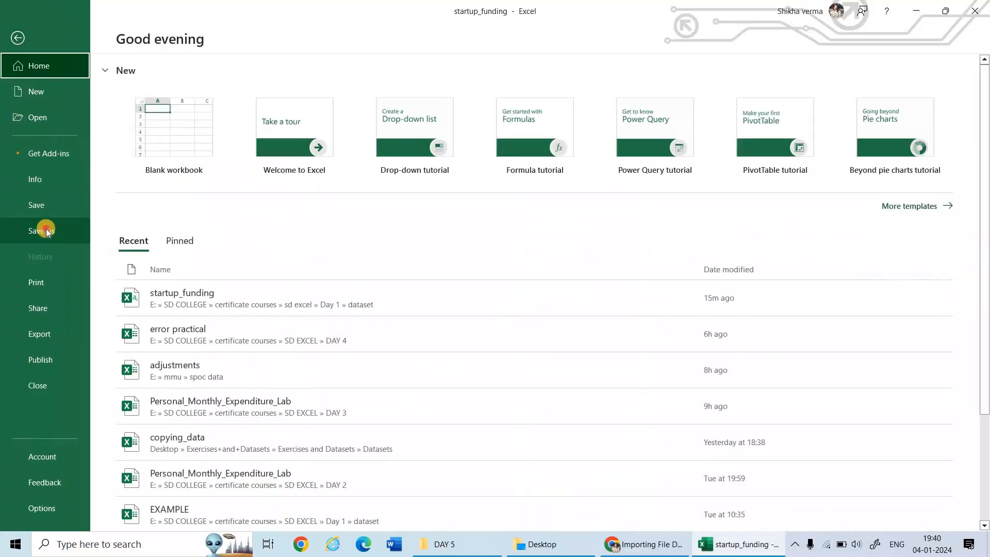
{"action": "left_click", "coordinate": [46, 230]}
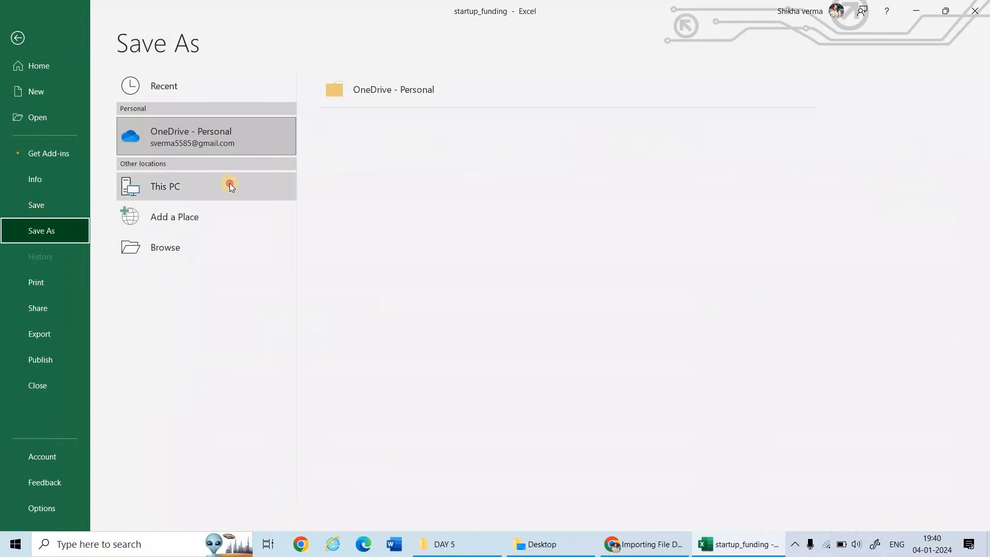
{"action": "left_click", "coordinate": [230, 186]}
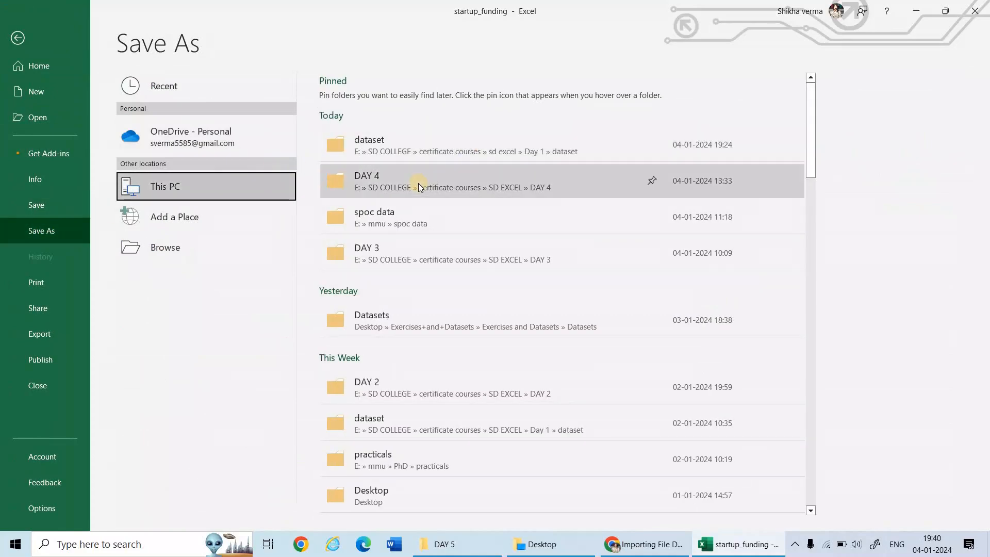
{"action": "left_click", "coordinate": [196, 241]}
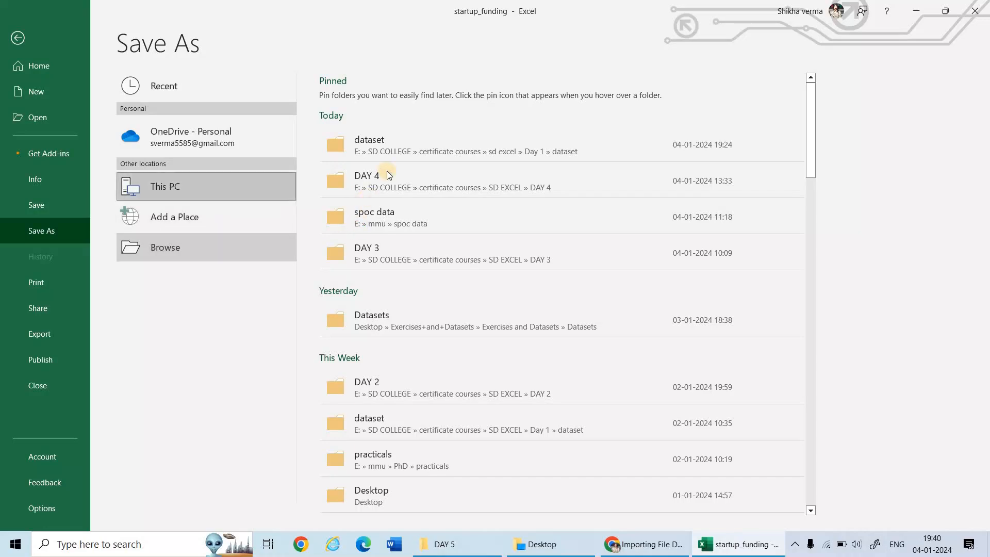
{"action": "left_click", "coordinate": [72, 71]}
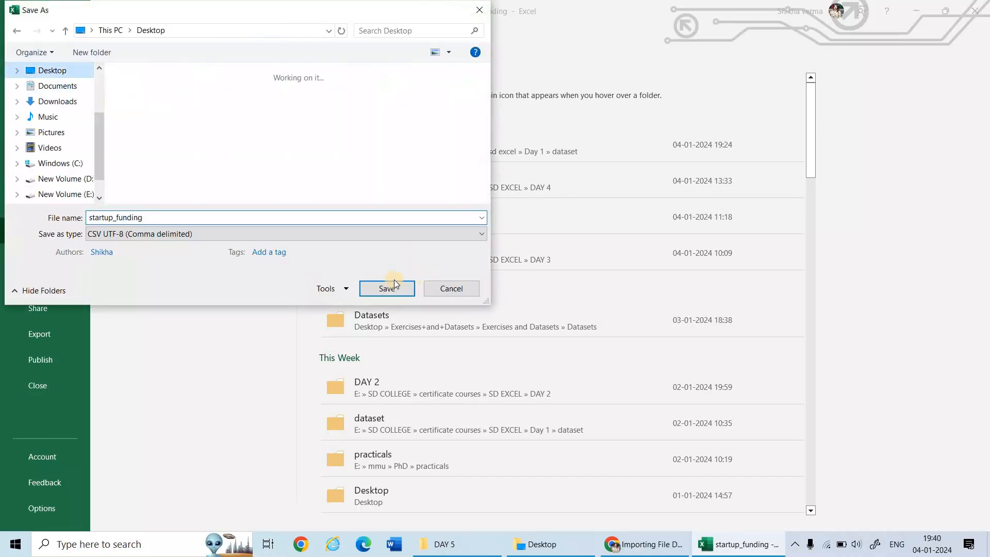
{"action": "left_click", "coordinate": [290, 236]}
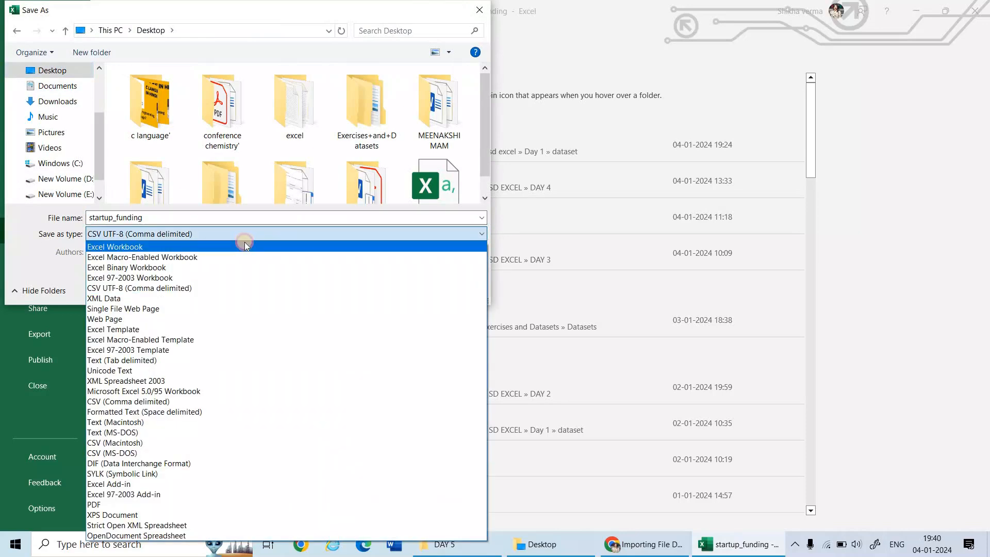
{"action": "left_click", "coordinate": [245, 247]}
{"action": "left_click", "coordinate": [387, 305]}
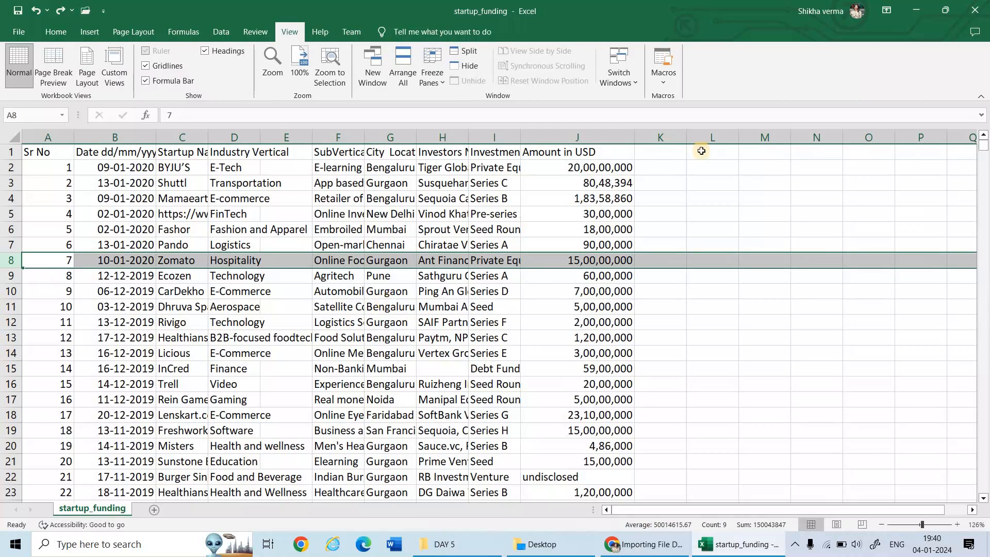
Minimize the Excel and browser windows to reach the desktop, and open the saved startup_funding workbook from there
{"action": "left_click", "coordinate": [915, 12]}
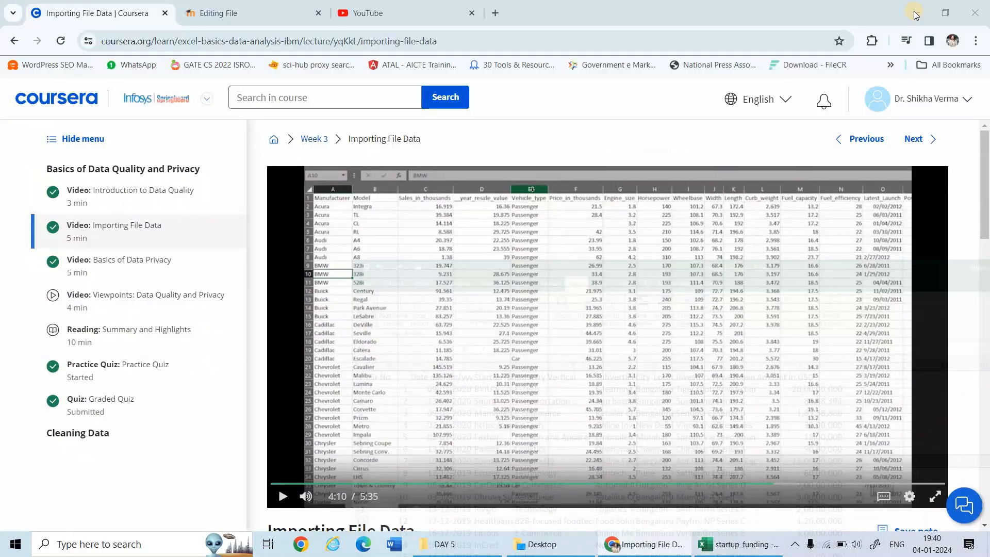
{"action": "left_click", "coordinate": [915, 12]}
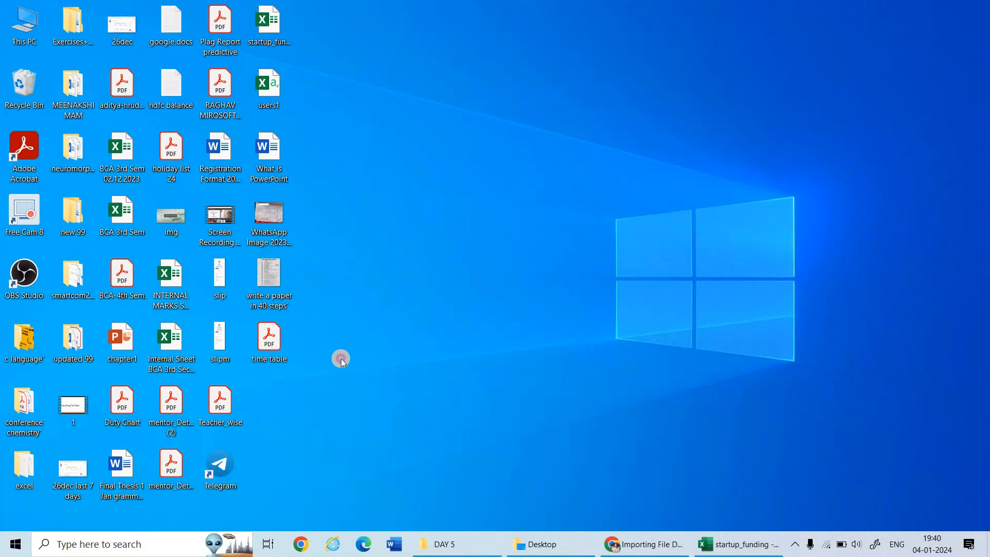
{"action": "left_click", "coordinate": [268, 23]}
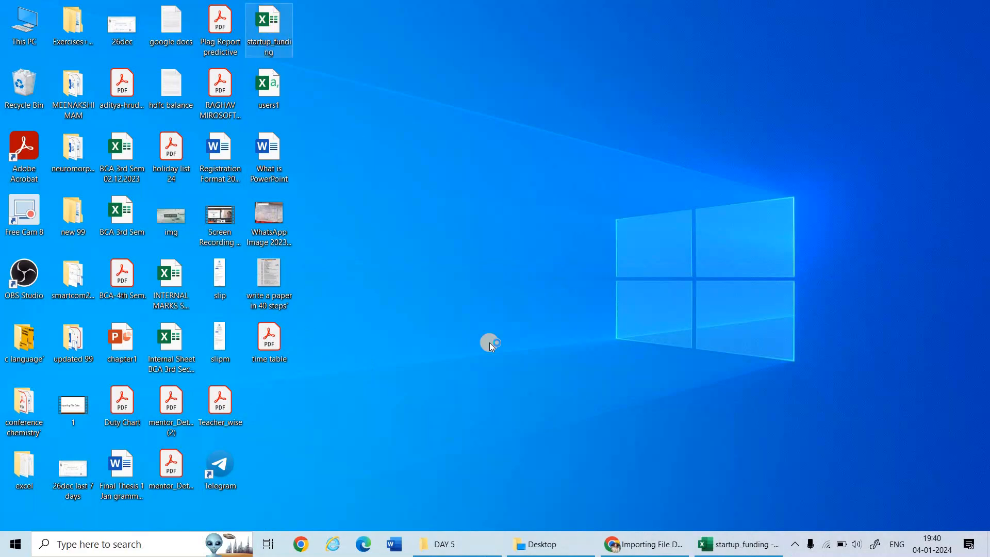
{"action": "left_click", "coordinate": [490, 343]}
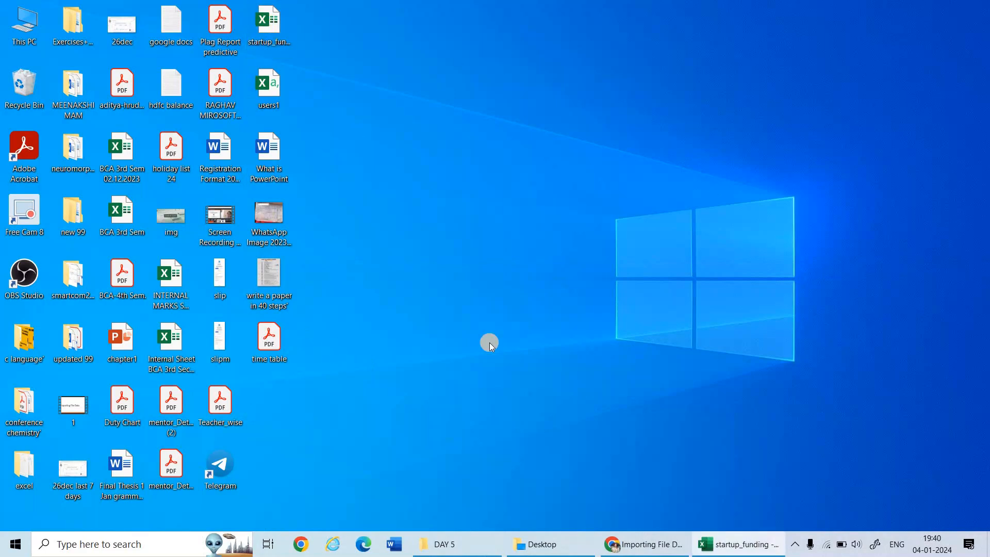
{"action": "double_click", "coordinate": [288, 37]}
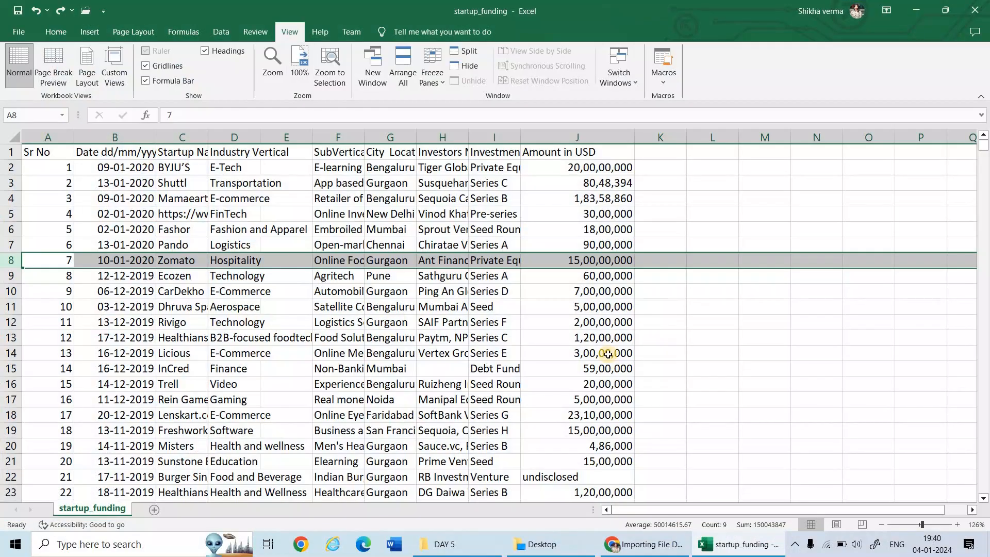